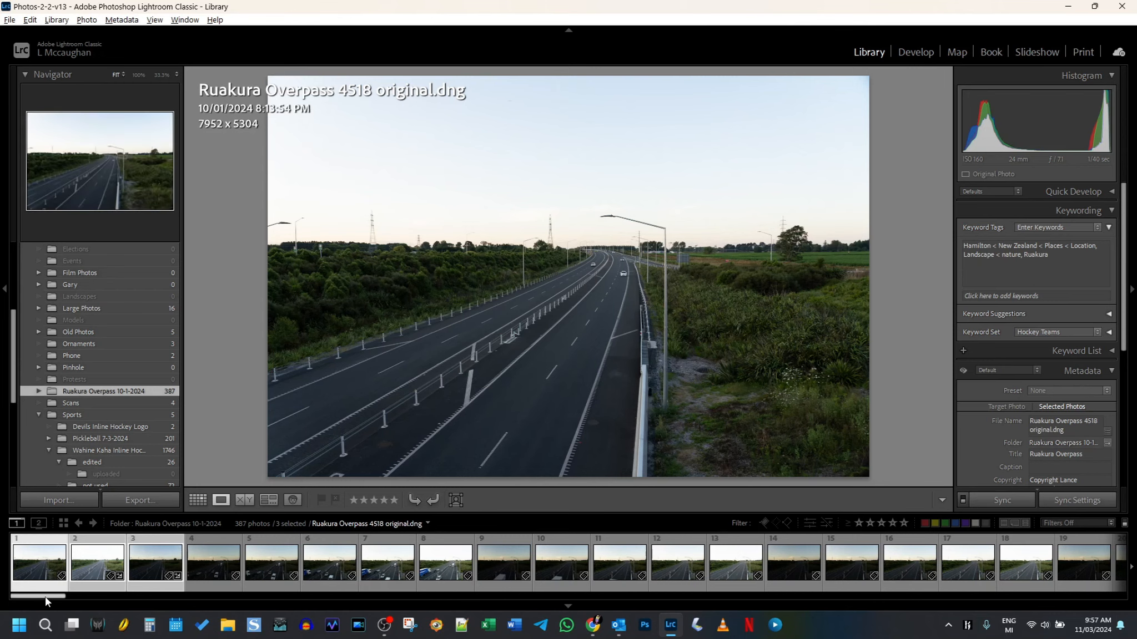
Review the over and under exposures, and merge the three selected overpass photos to HDR with Auto Align, Auto Settings and no deghosting.
mouse_move(46, 598)
left_mouse_down()
mouse_move(118, 598)
mouse_move(34, 593)
left_mouse_up()
left_click(103, 563)
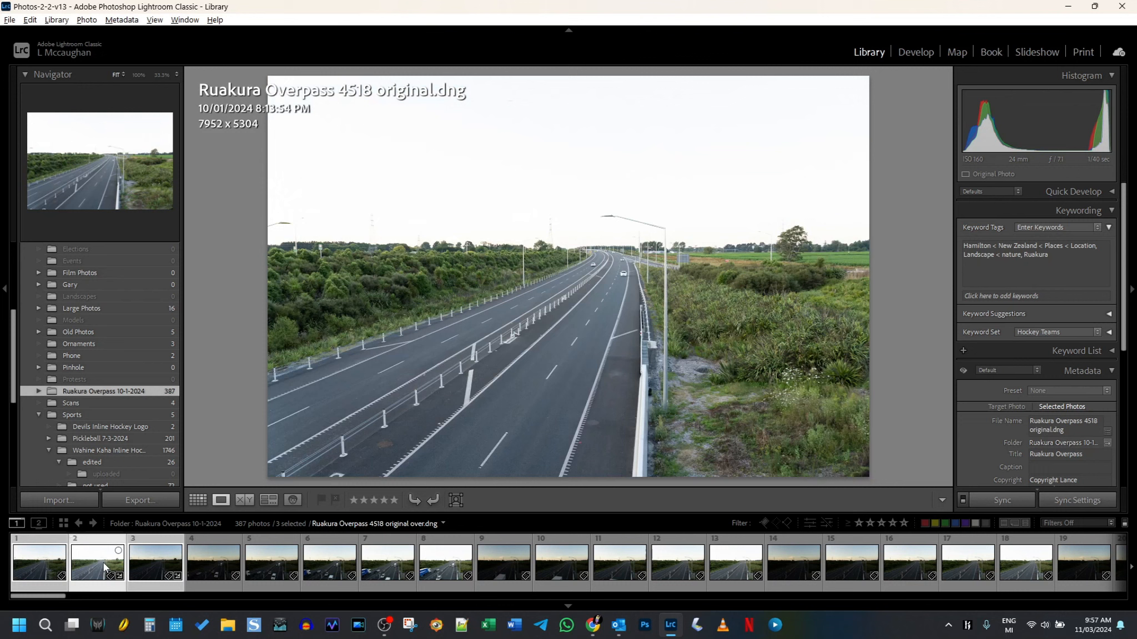
left_click(153, 561)
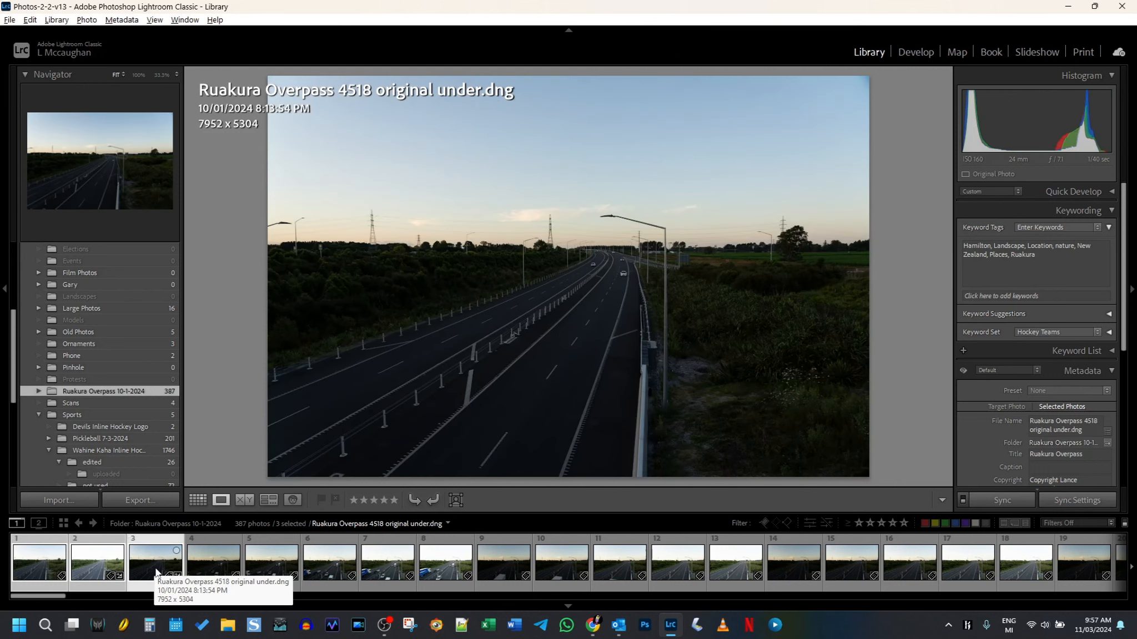
right_click(87, 564)
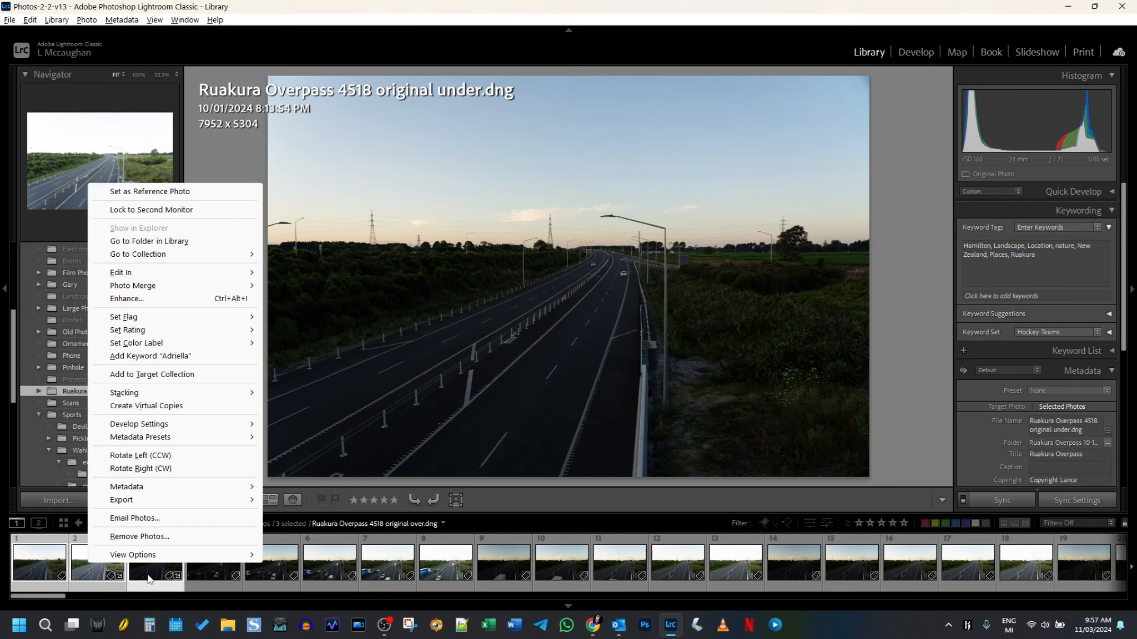
mouse_move(149, 291)
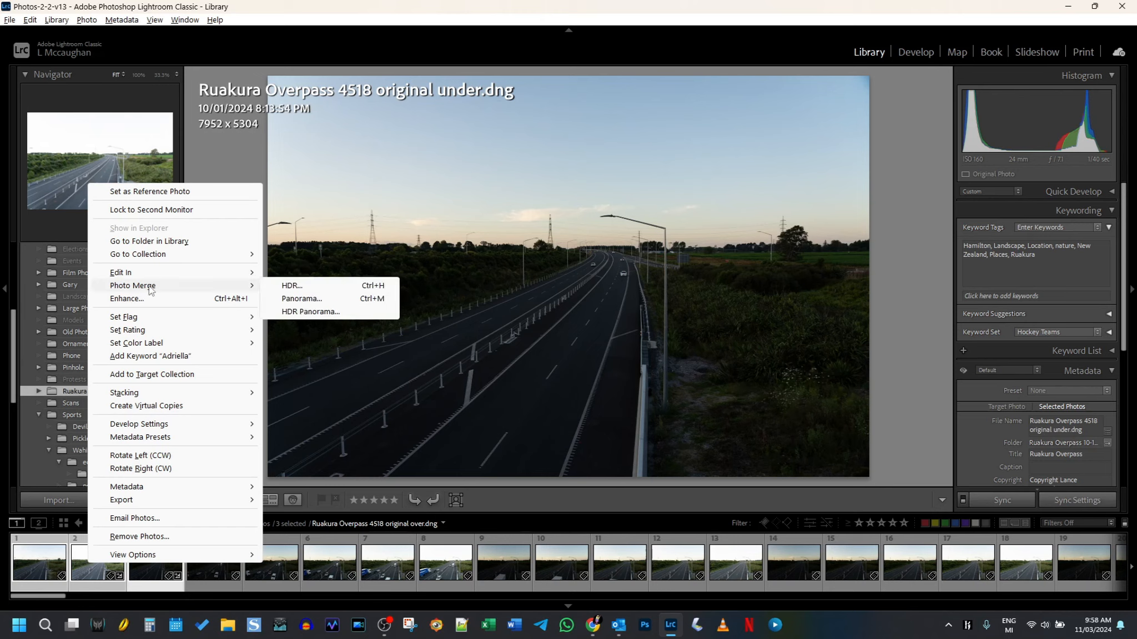
left_click(296, 289)
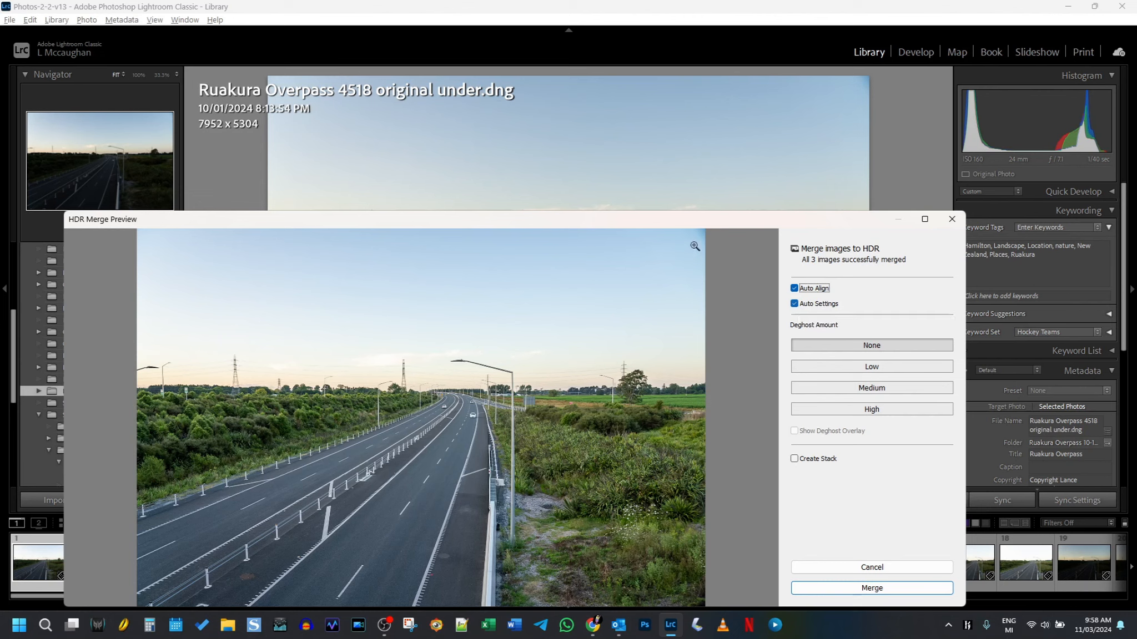
left_click_drag(681, 223, 752, 141)
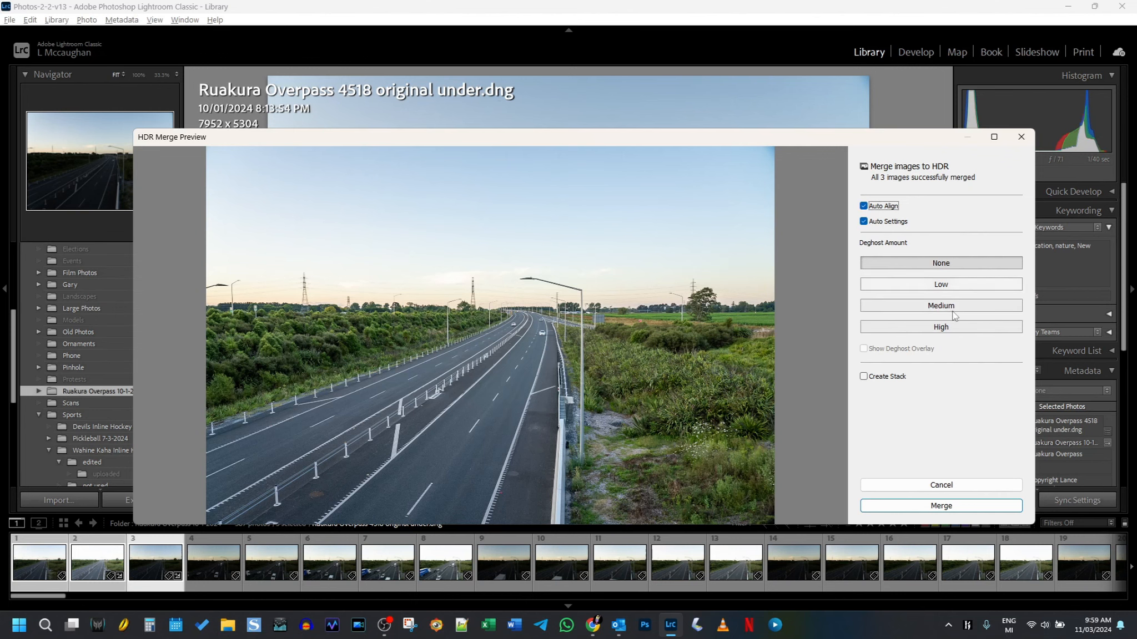
left_click(942, 508)
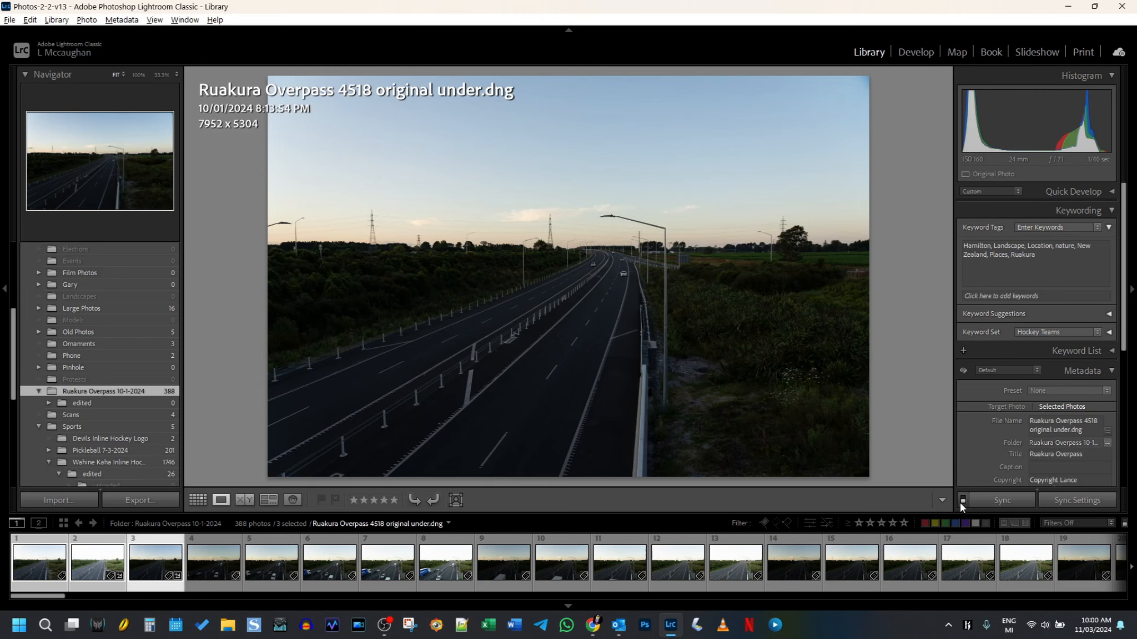
Find the merged HDR photo at the end of the folder and open it for developing.
left_click_drag(50, 597, 1132, 602)
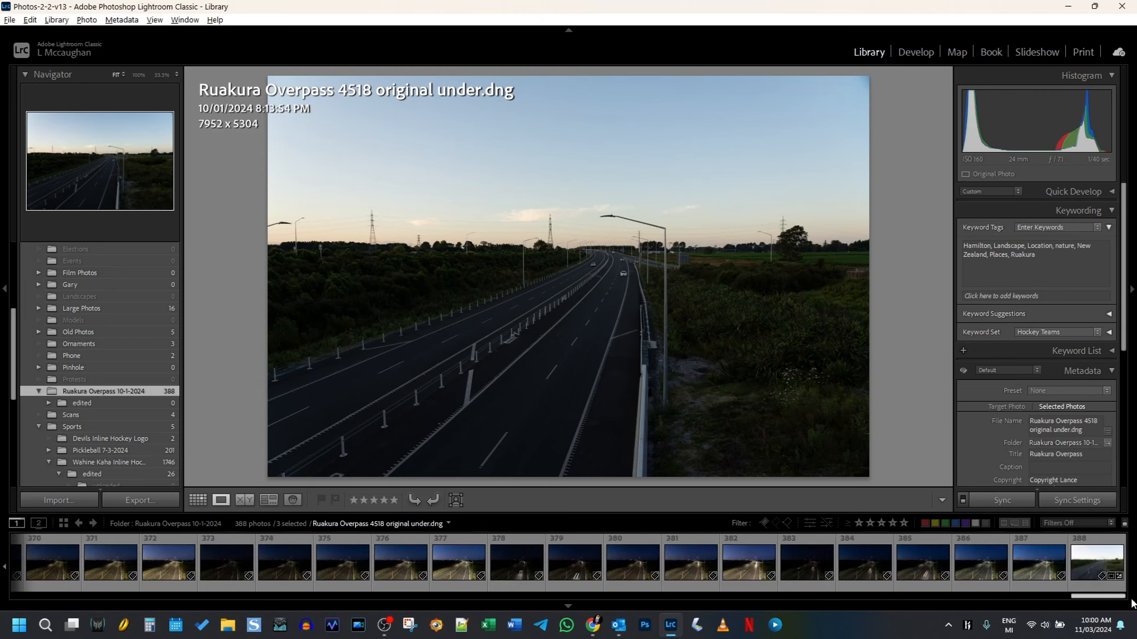
left_click(1092, 555)
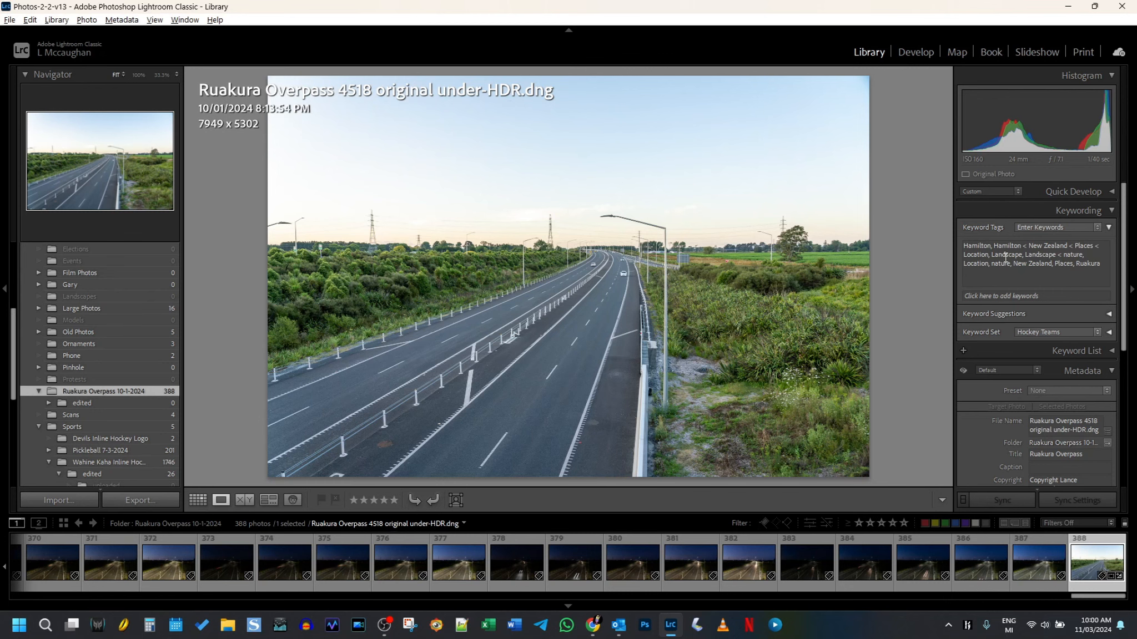
left_click(922, 50)
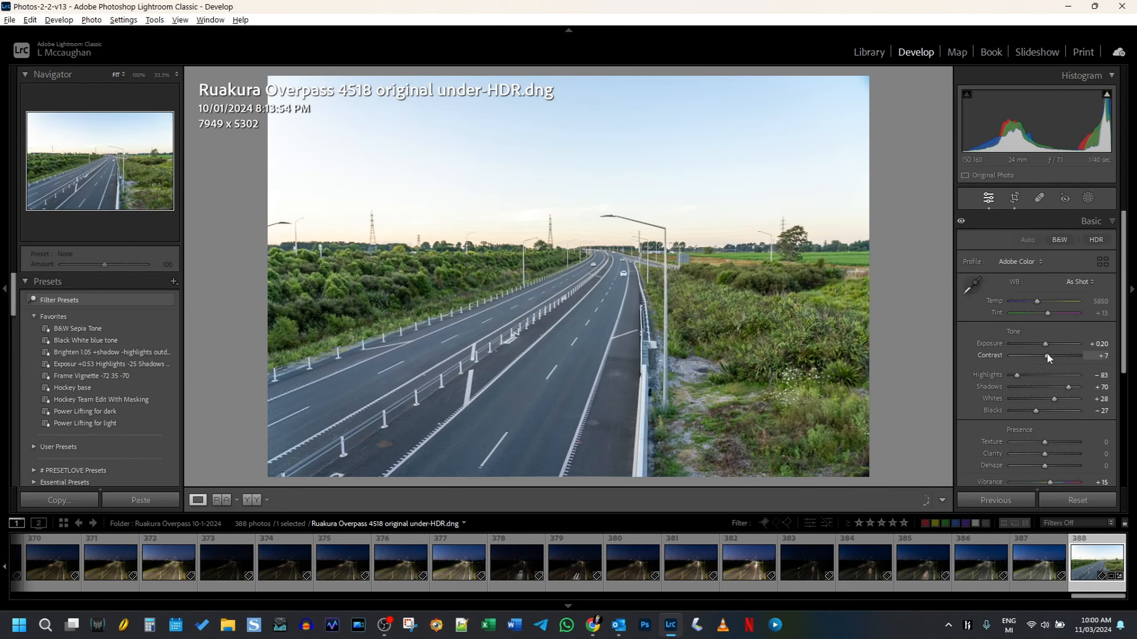
Lower the HDR photo's Exposure to −0.88 and move the photo directly after its three source exposures.
left_click_drag(1044, 344, 1041, 343)
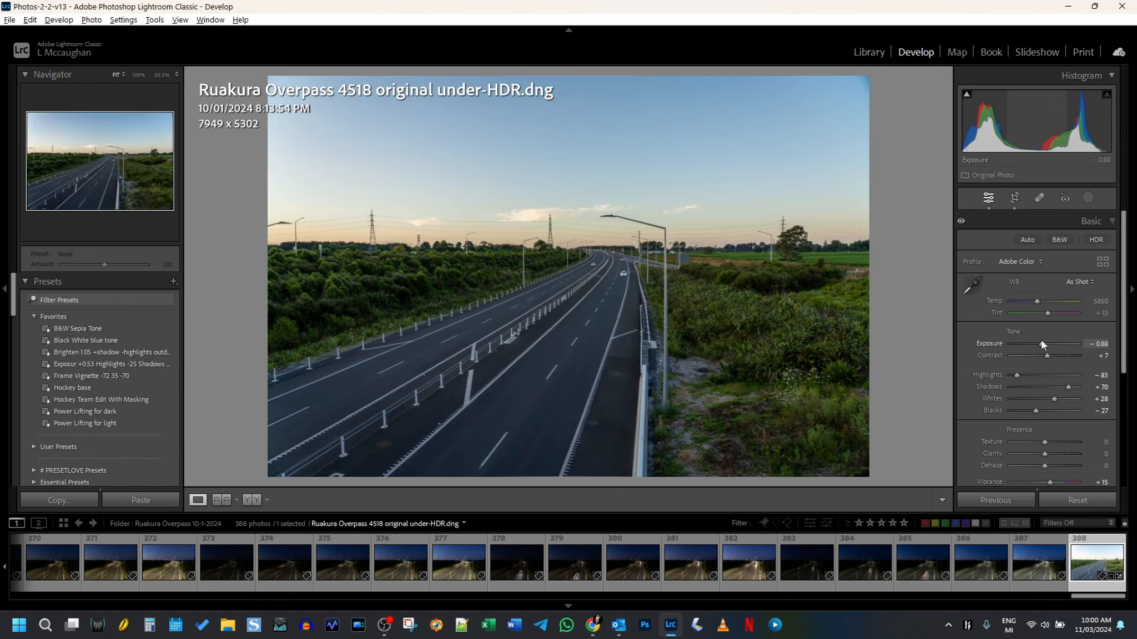
left_click_drag(1097, 564, 183, 566)
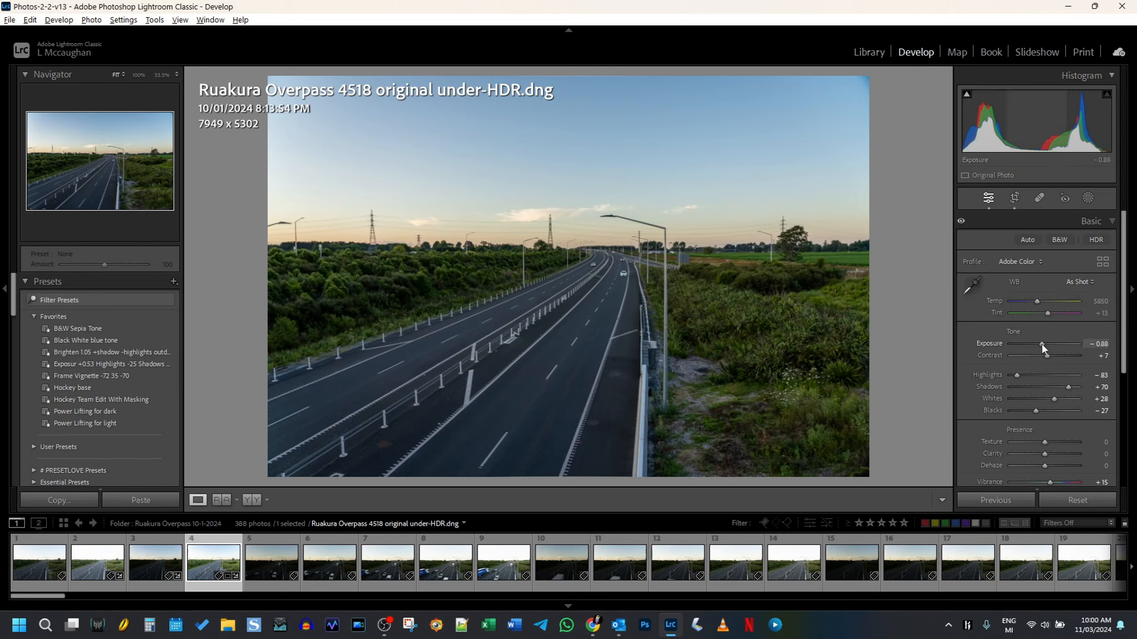
Adjust the HDR photo to Exposure −0.53, Highlights −82, Shadows +61, Whites +5, Texture +16, Vibrance +21 and Saturation −1.
left_click_drag(1041, 345, 1042, 343)
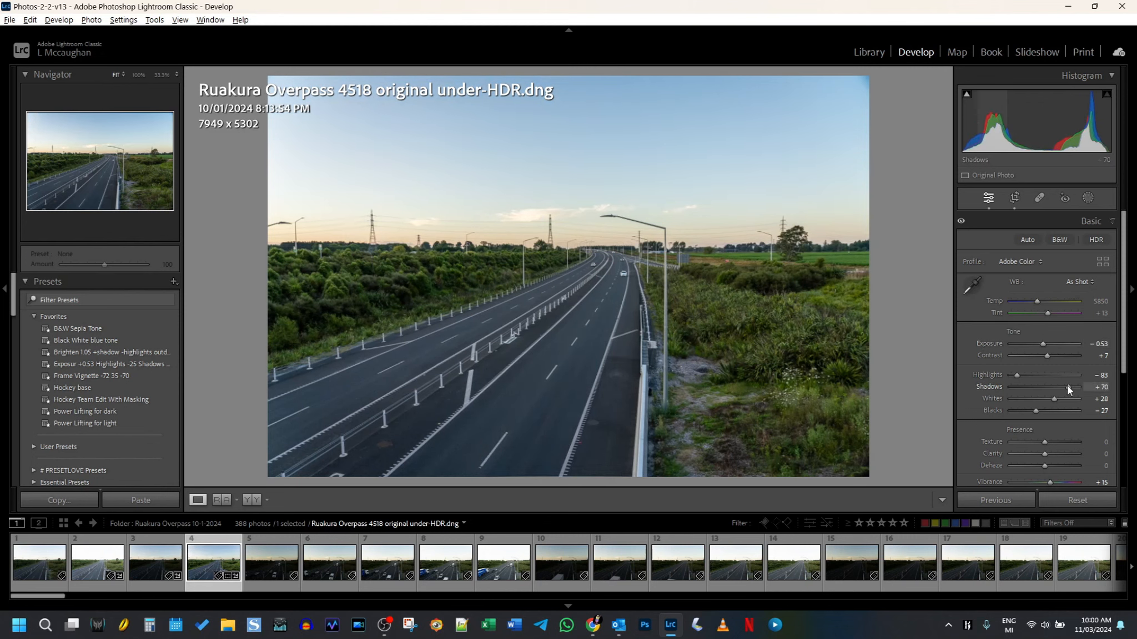
left_click_drag(1067, 385, 1064, 385)
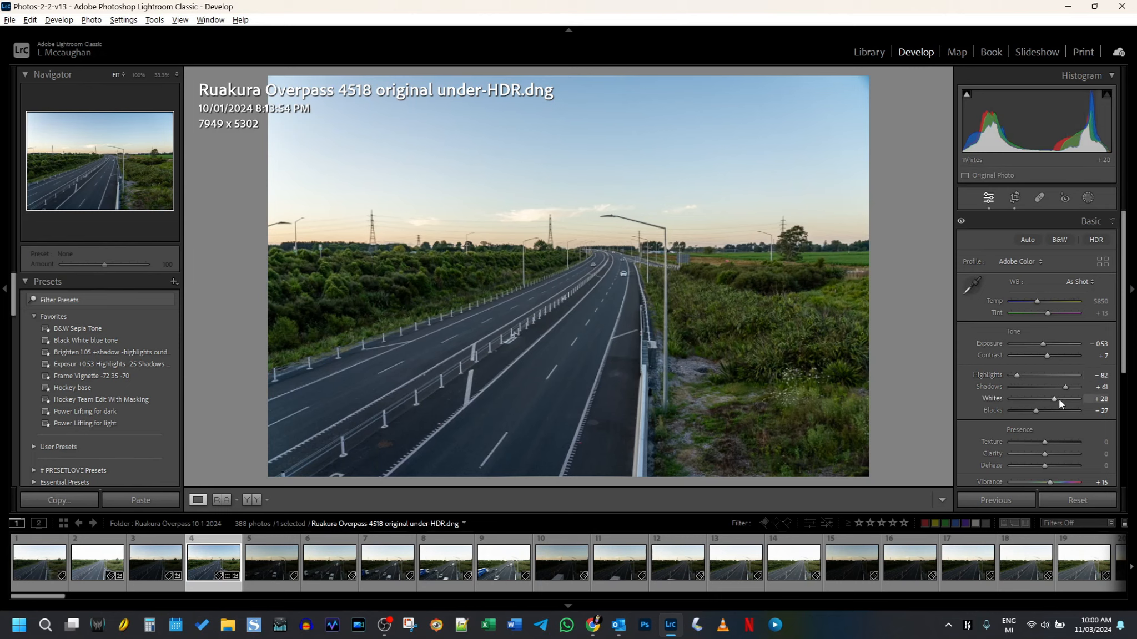
left_click_drag(1054, 398, 1045, 397)
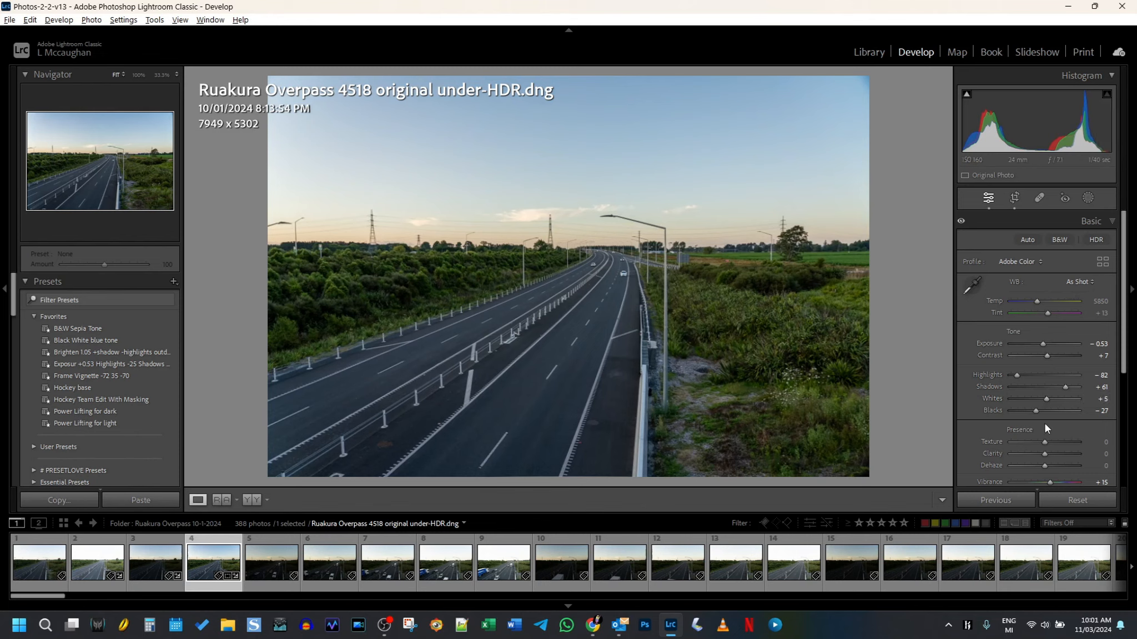
left_click_drag(1045, 443, 1049, 442)
scroll(1126, 381, "down", 1)
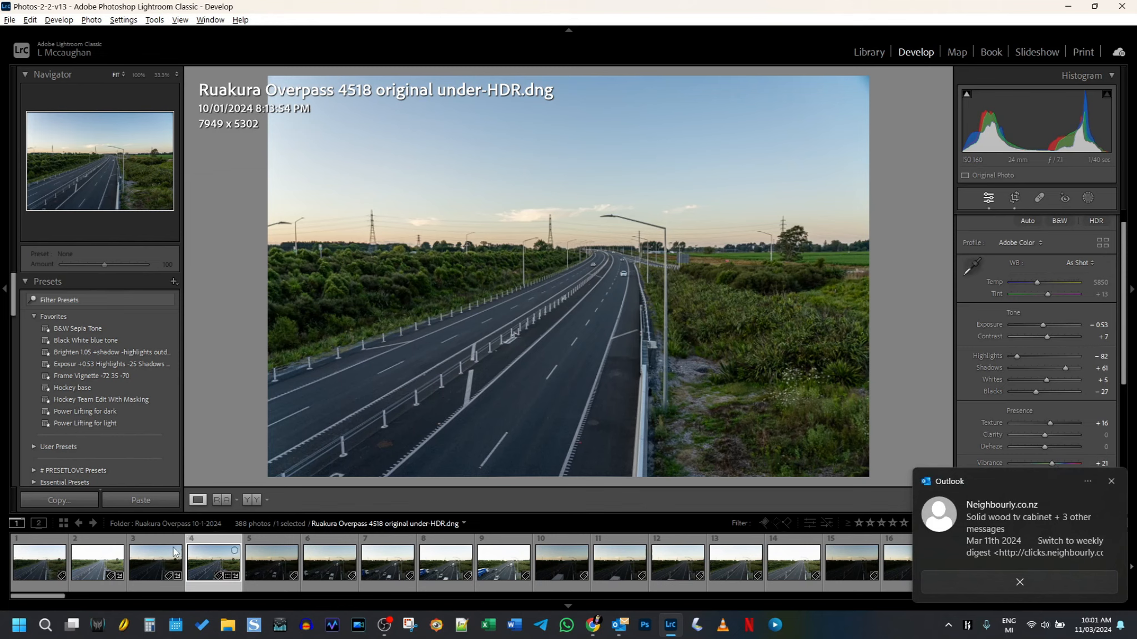
Compare the edited HDR photo with the original, over and under exposures, examining sky and foreground detail.
left_click(150, 572)
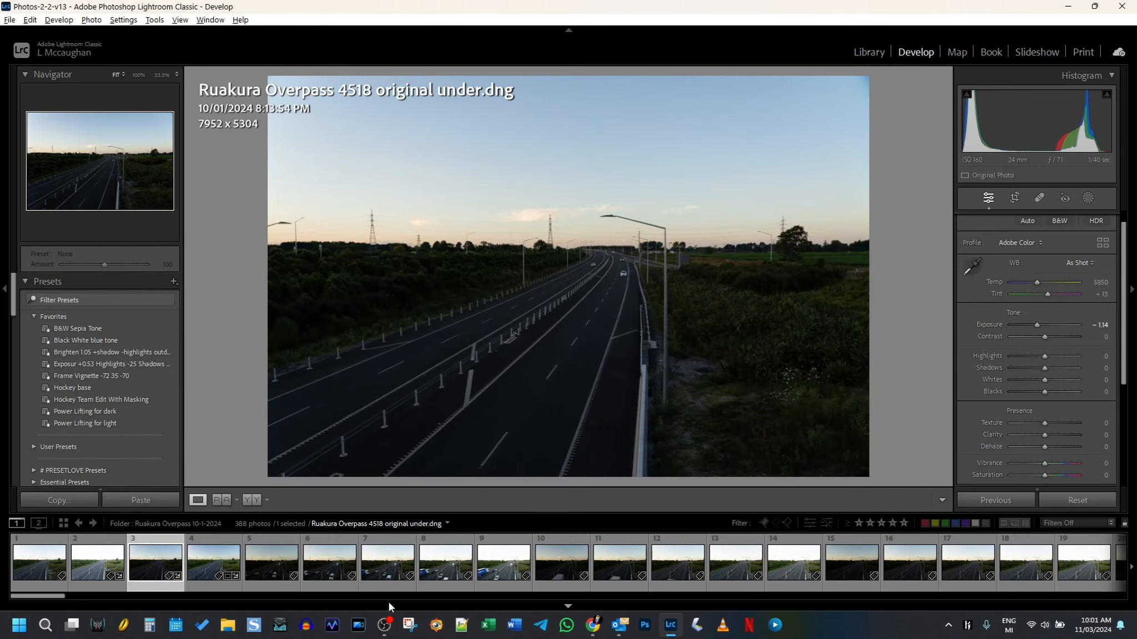
left_click(209, 564)
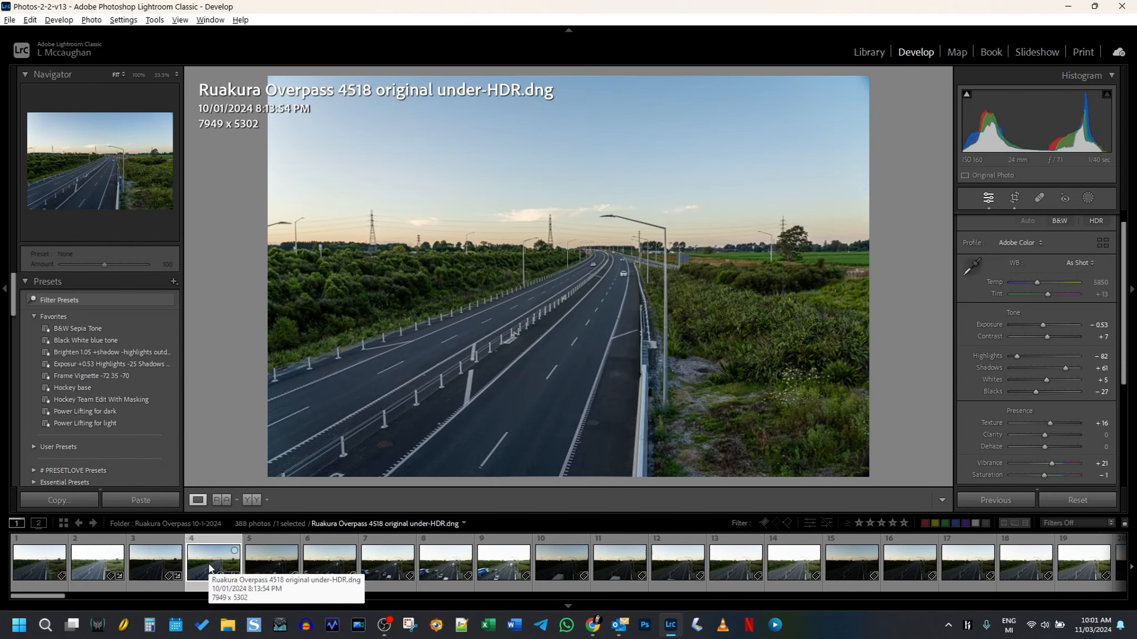
left_click(90, 561)
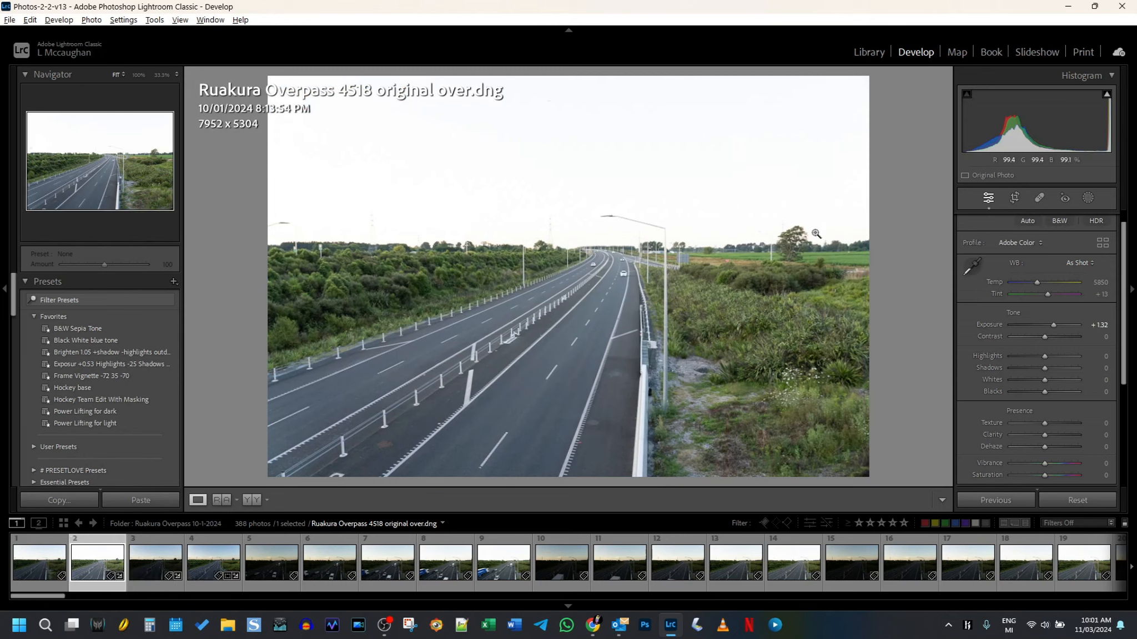
left_click(214, 556)
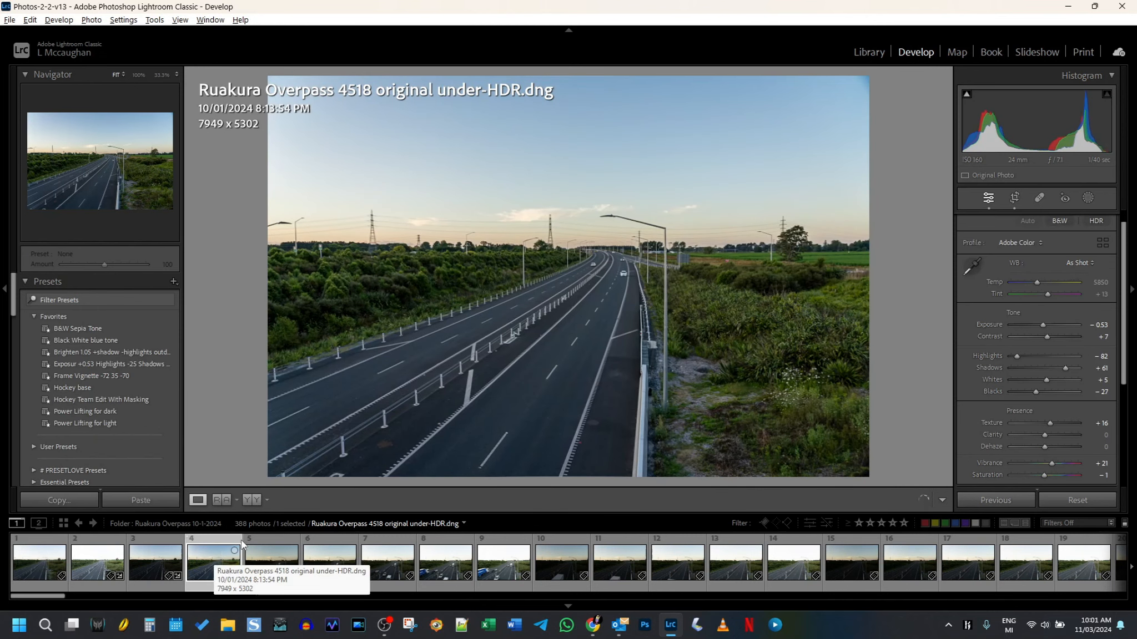
left_click(41, 570)
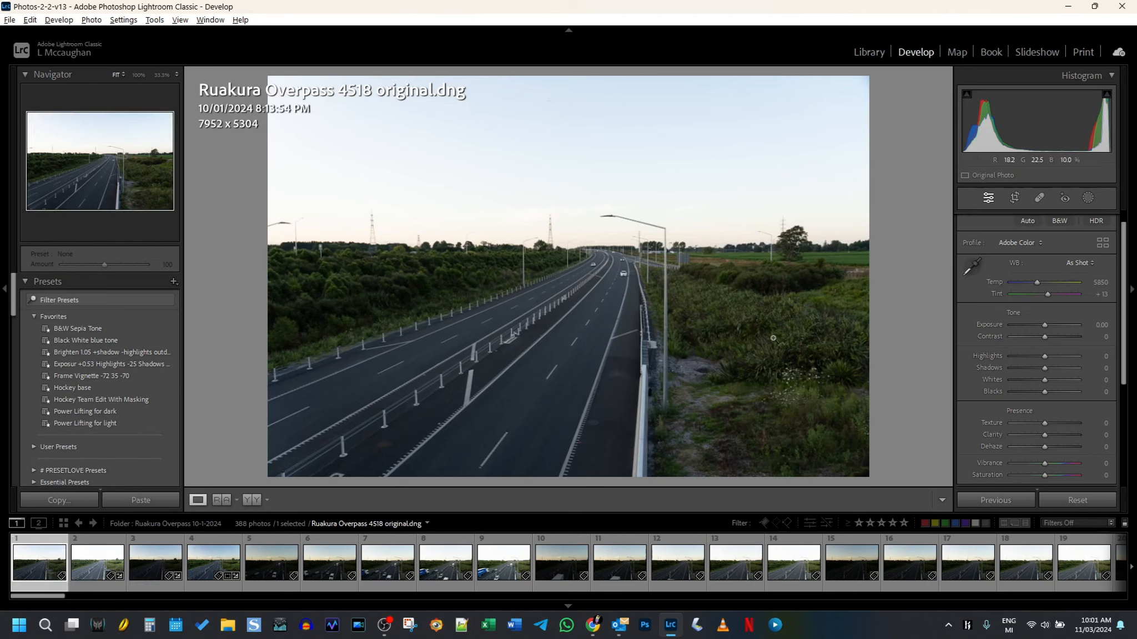
left_click(100, 561)
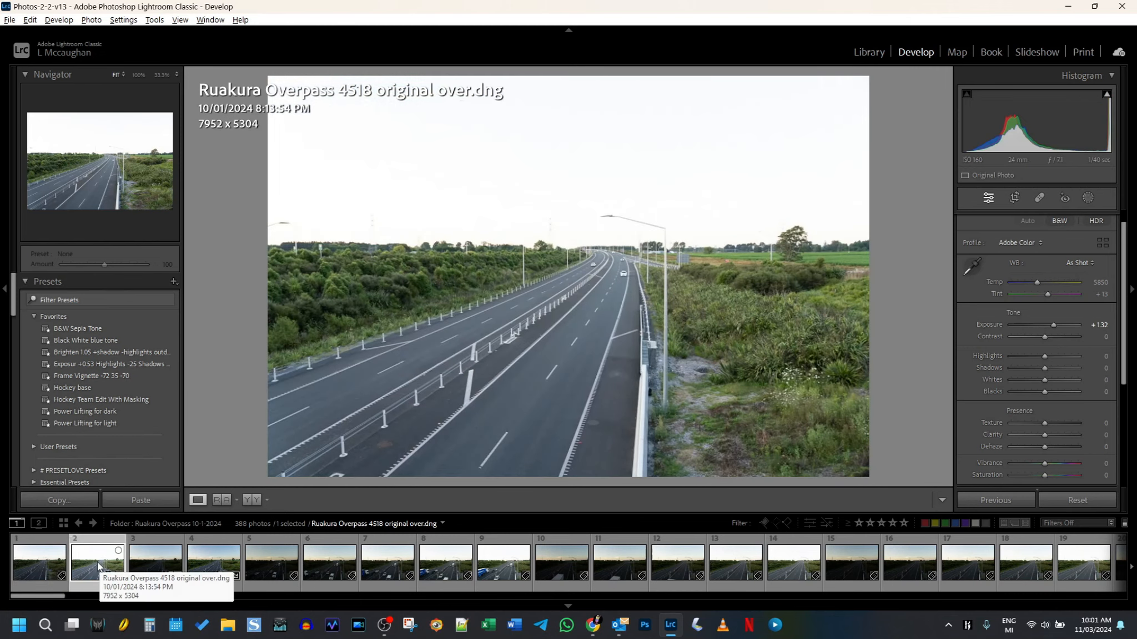
left_click(28, 560)
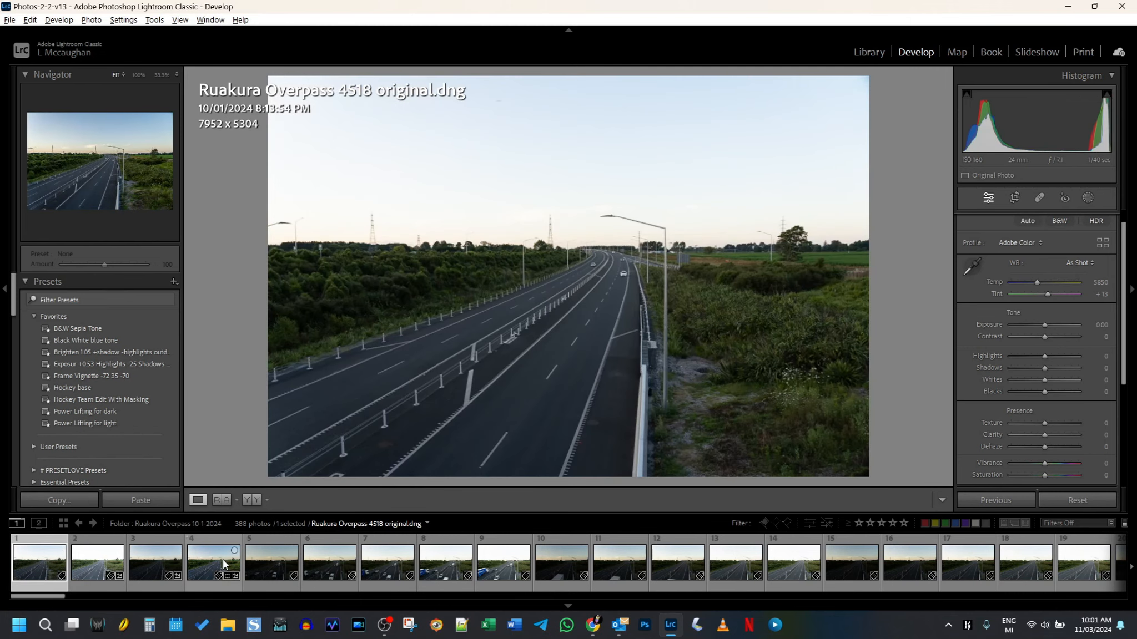
left_click(223, 560)
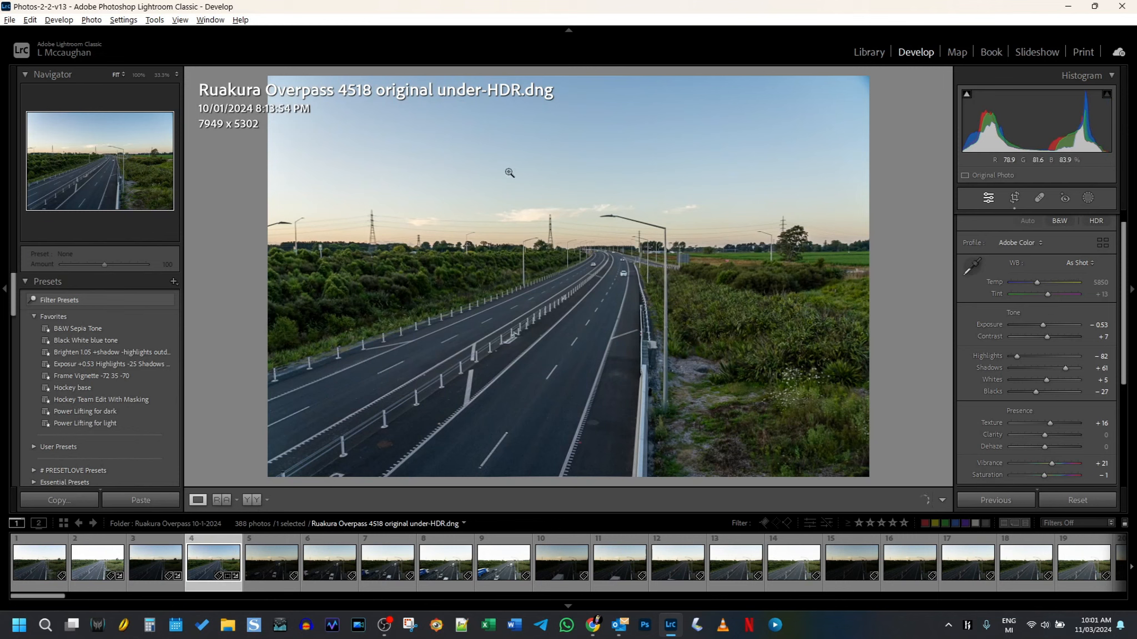
left_click(167, 565)
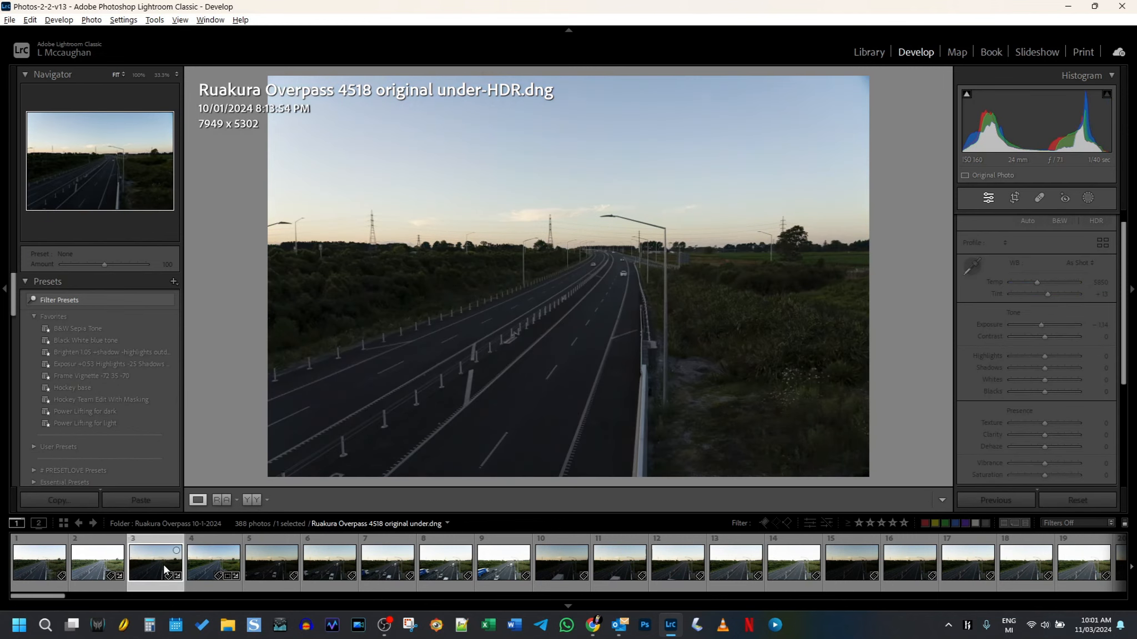
left_click(90, 562)
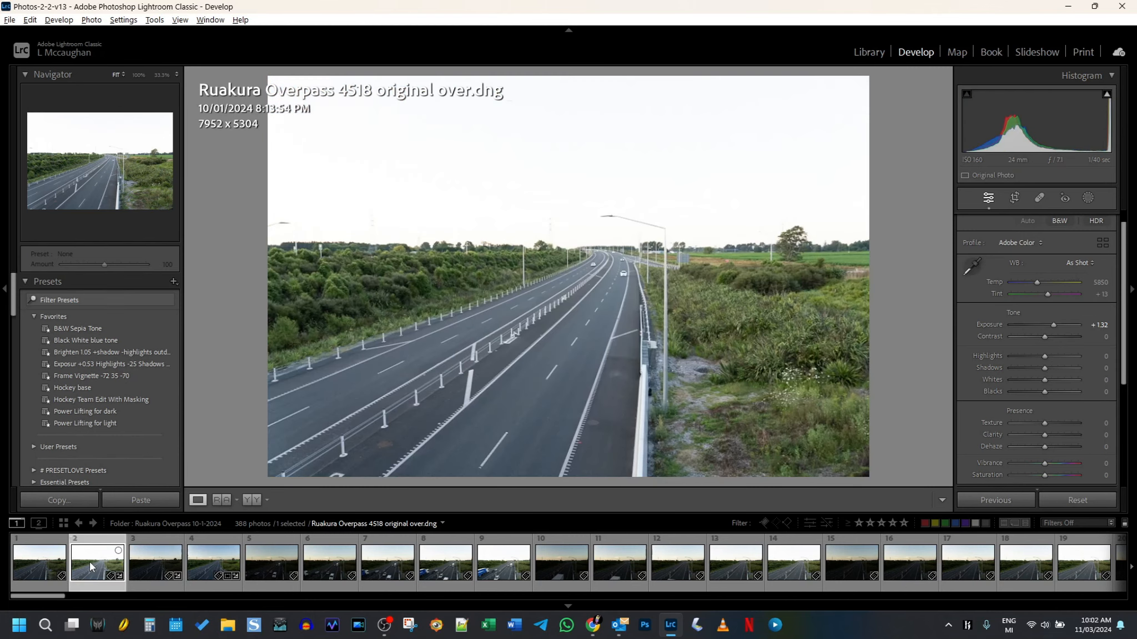
left_click(32, 565)
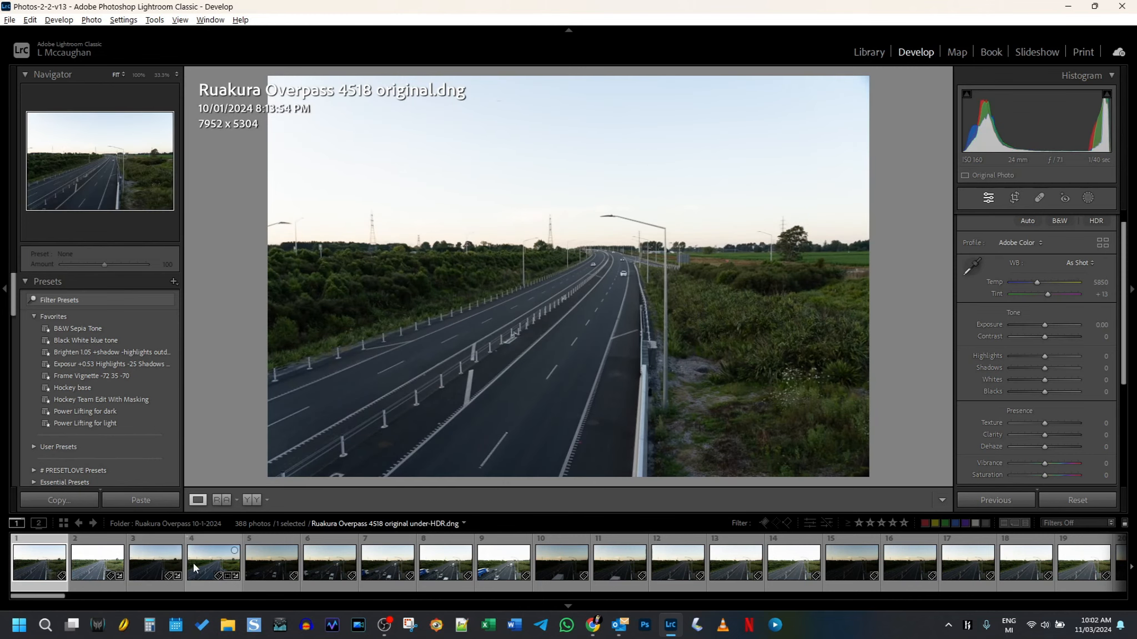
left_click(210, 565)
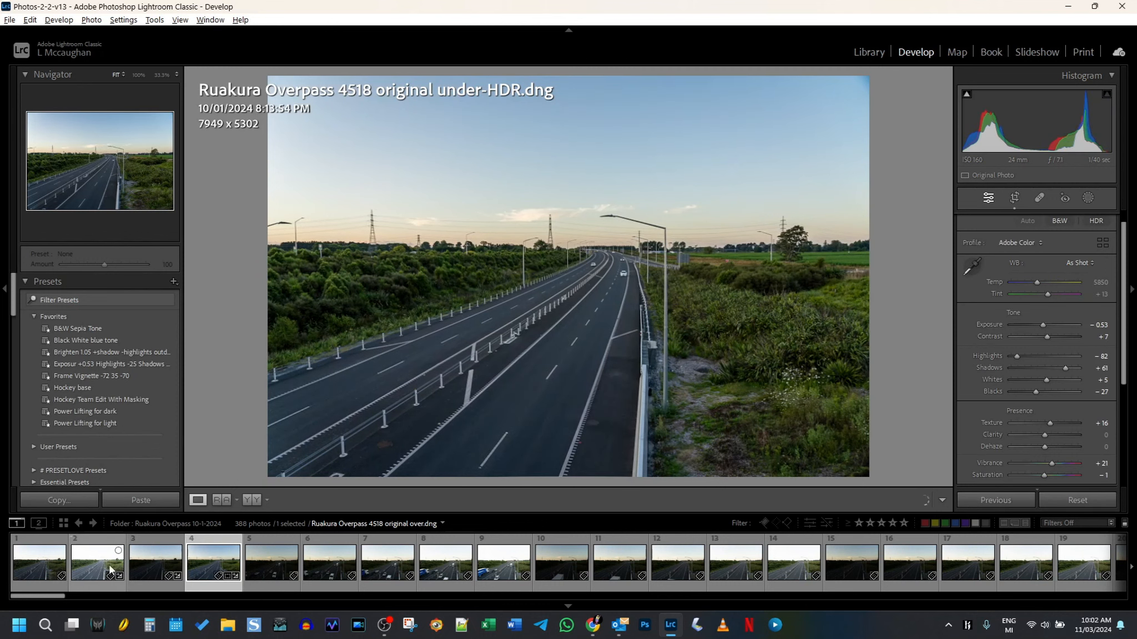
left_click(85, 567)
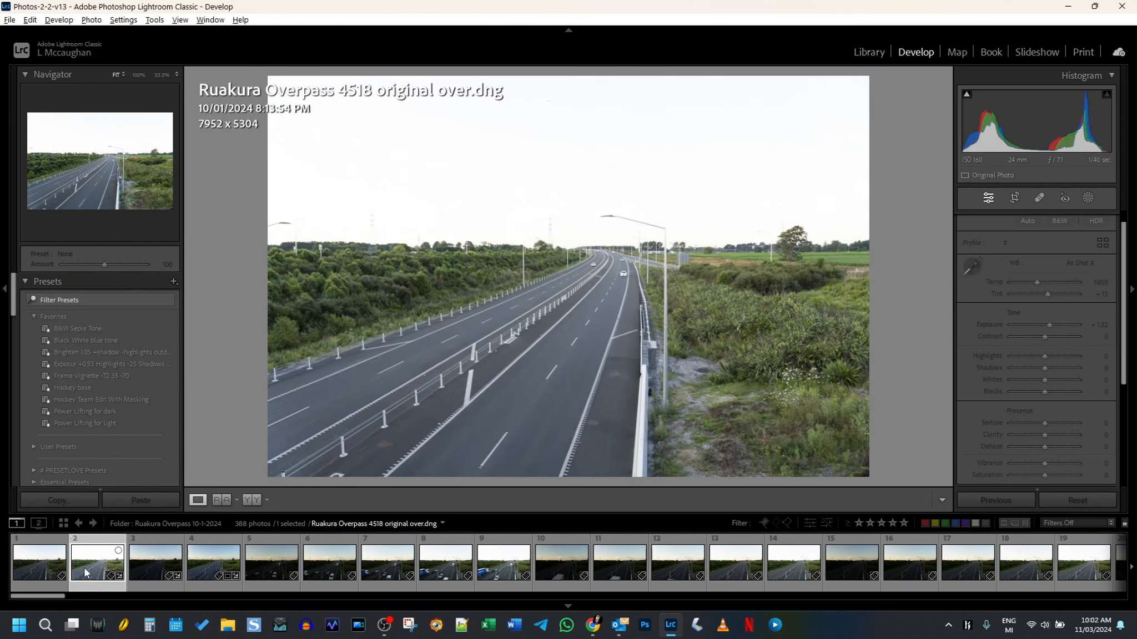
left_click(34, 568)
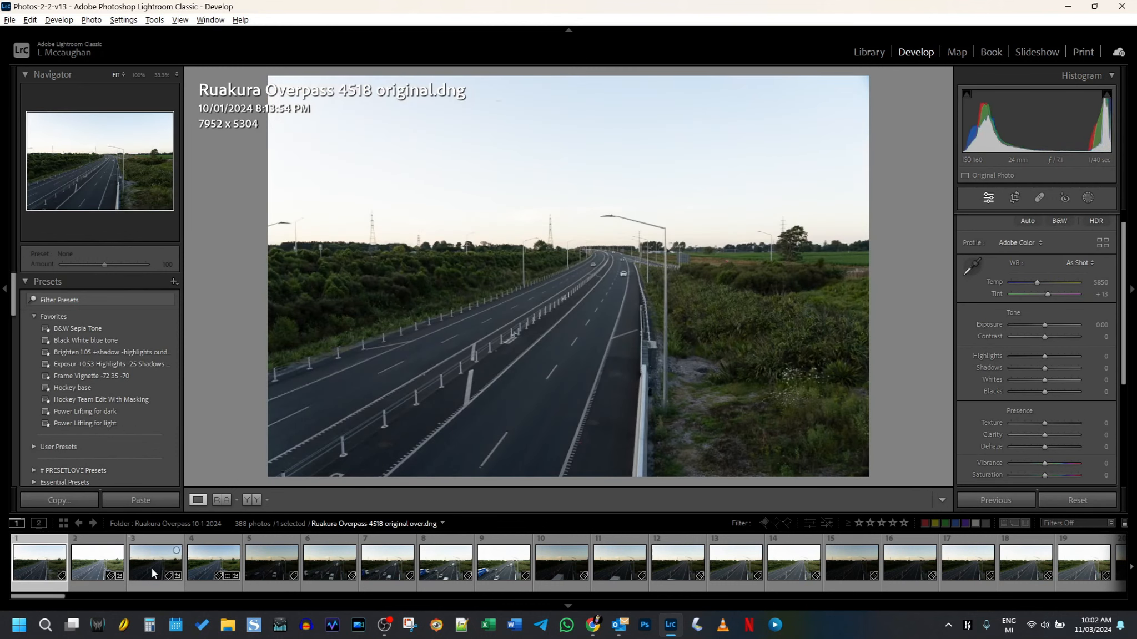
left_click(212, 567)
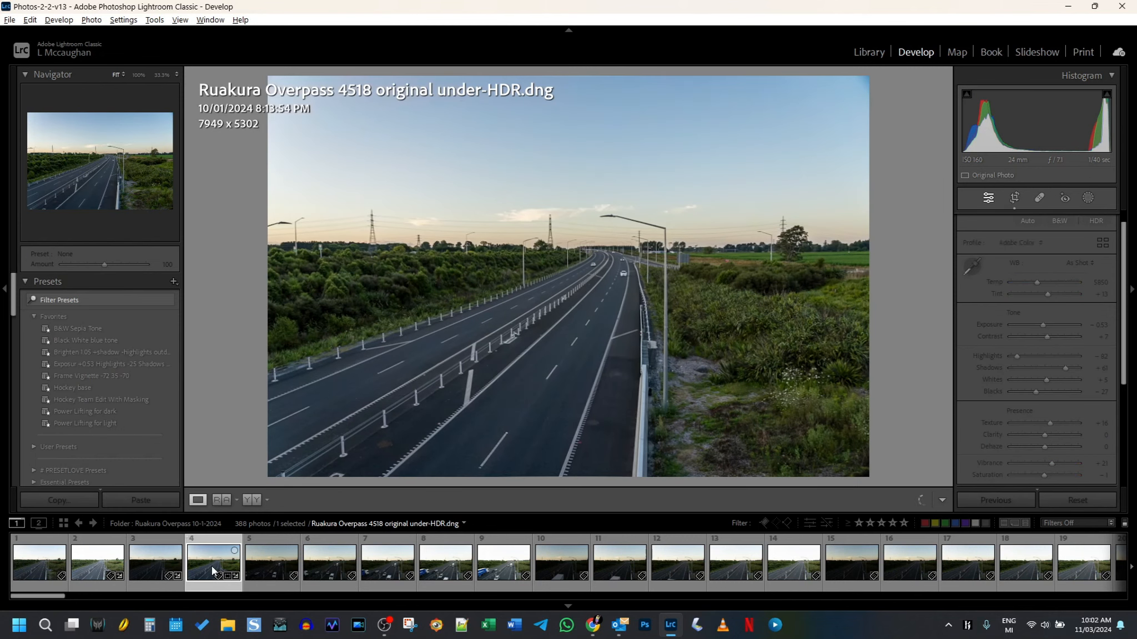
left_click(153, 562)
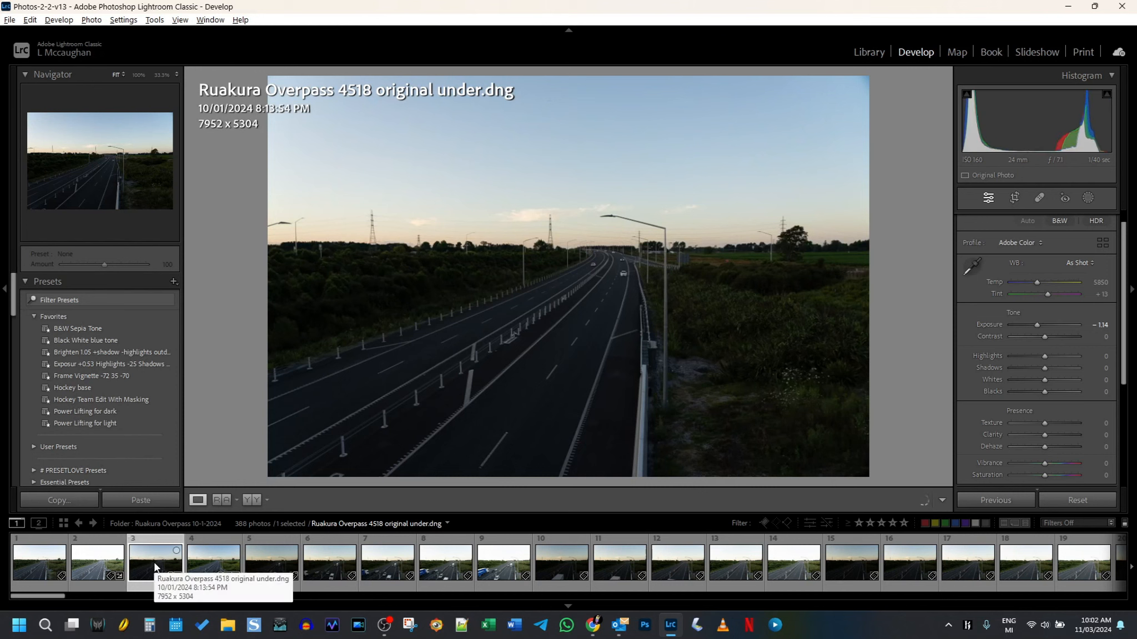
left_click(207, 565)
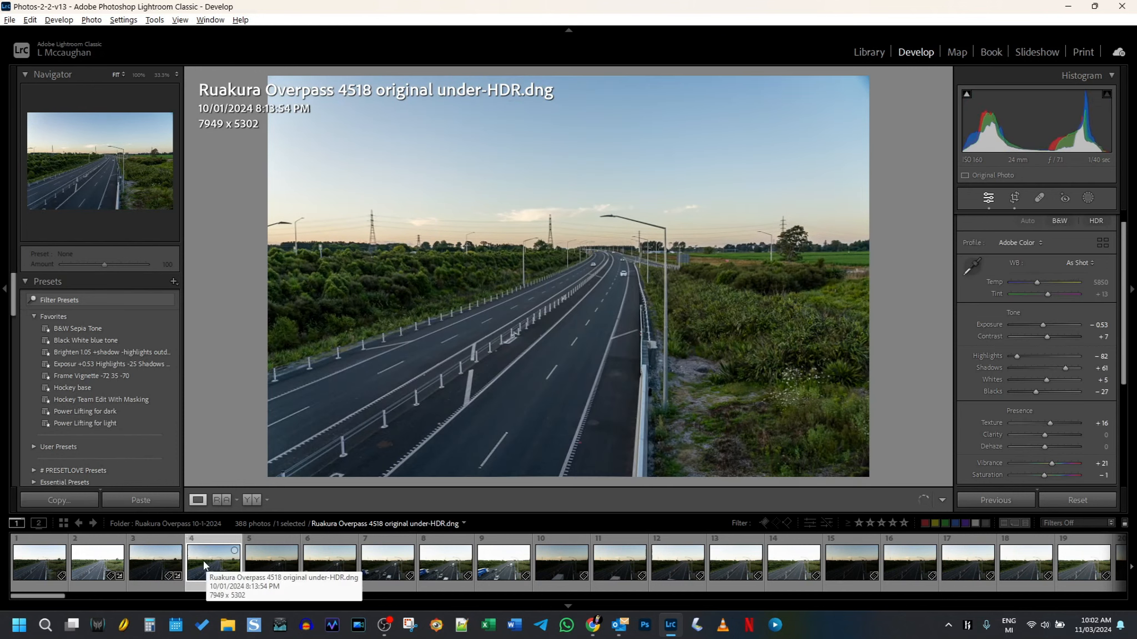